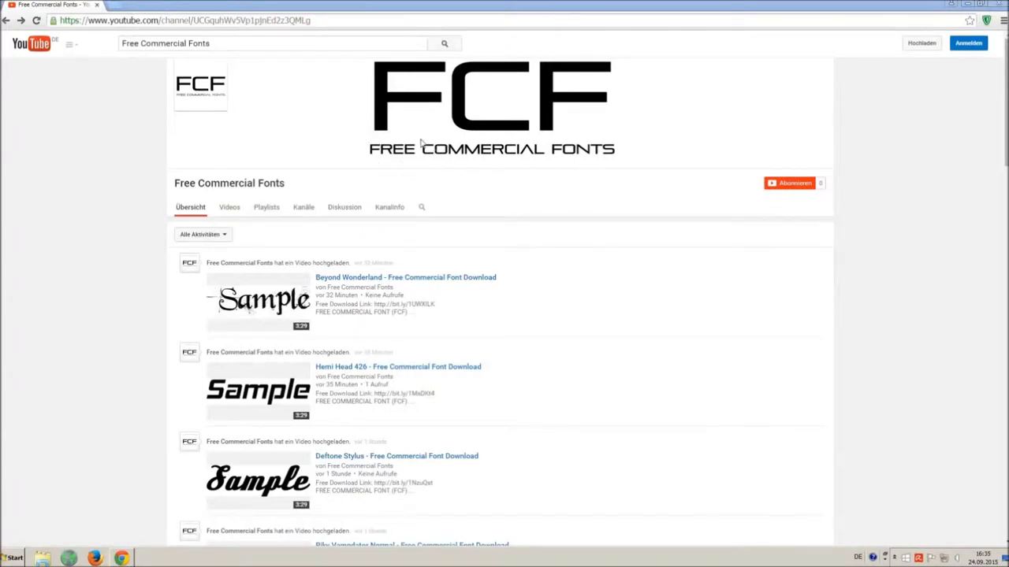
Scroll the Free Commercial Fonts channel and open the 'Riky Vampdator Normal - Free Commercial Font Download' video.
{"action": "left_click_drag", "start_coordinate": [269, 46], "coordinate": [121, 37]}
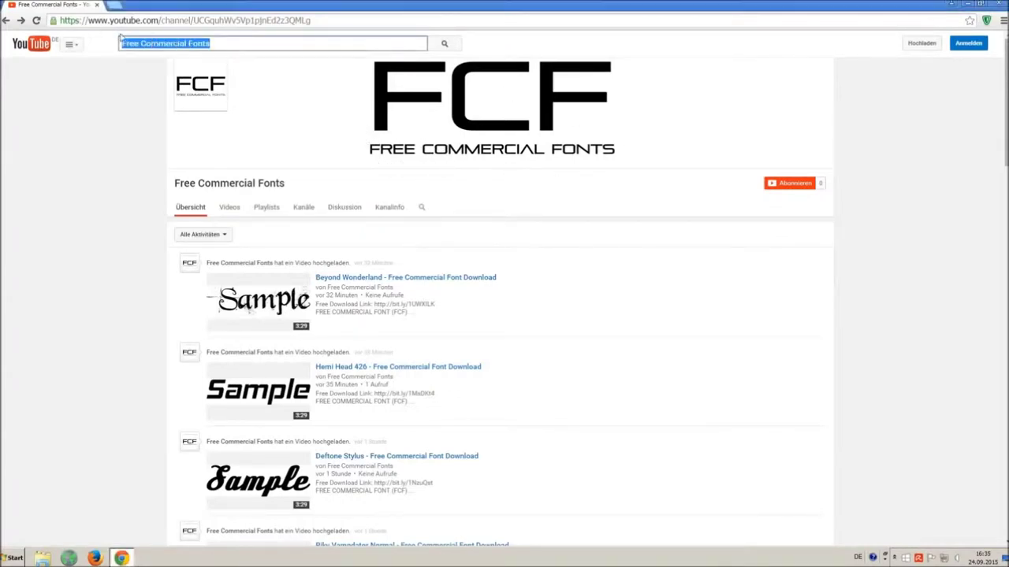
{"action": "left_click", "coordinate": [255, 44]}
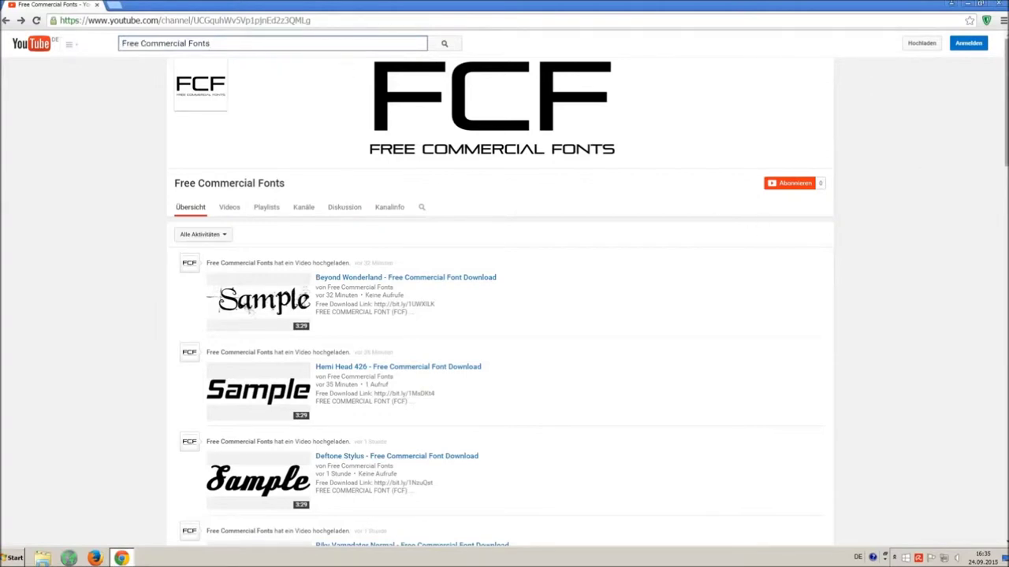
{"action": "scroll", "coordinate": [700, 244], "scroll_direction": "down", "scroll_amount": 1}
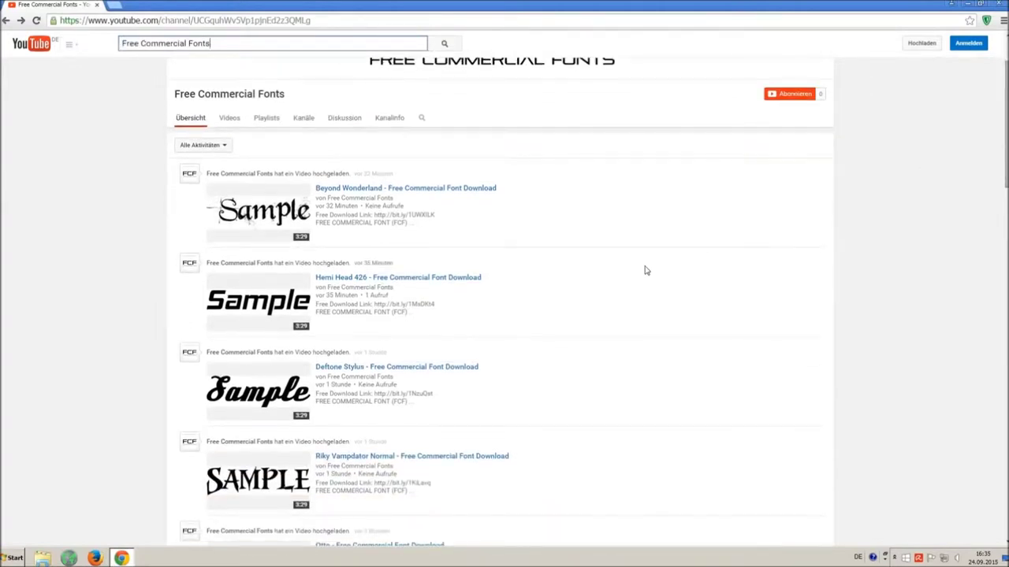
{"action": "scroll", "coordinate": [644, 271], "scroll_direction": "down", "scroll_amount": 1}
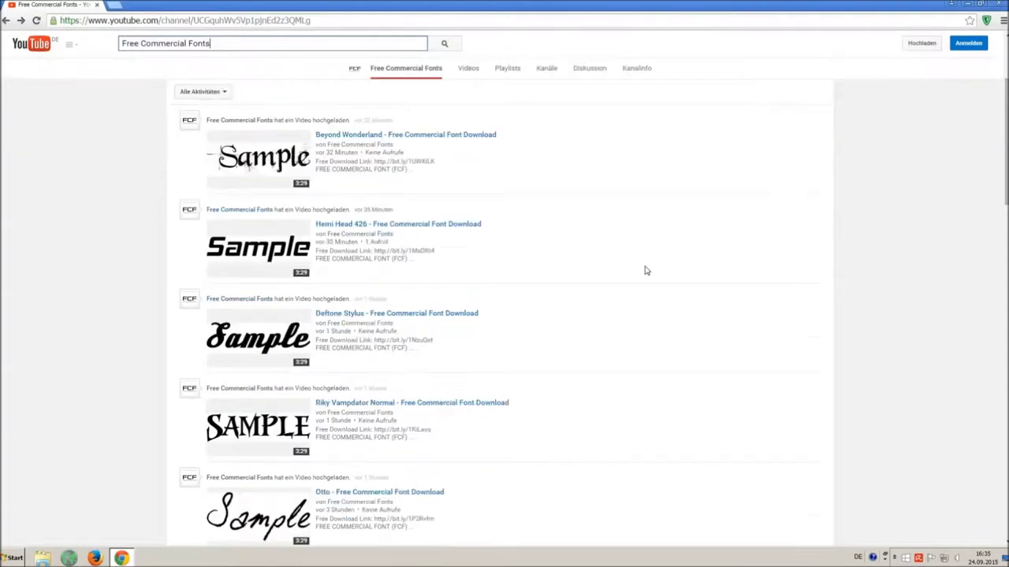
{"action": "left_click", "coordinate": [347, 405]}
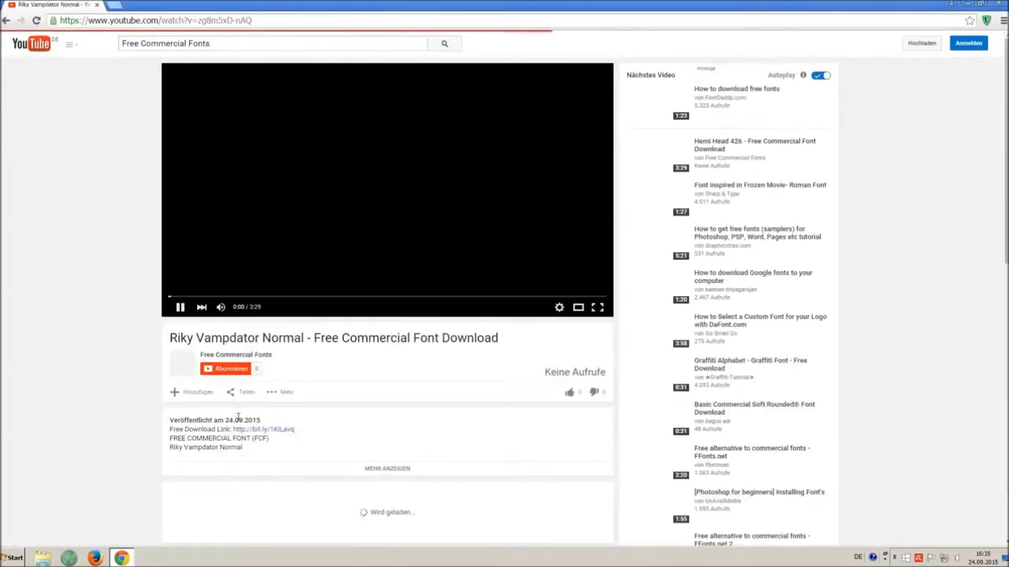
Pause the Riky Vampdator video and expand its description to show the licence notice and download link.
{"action": "left_click", "coordinate": [179, 307]}
{"action": "left_click", "coordinate": [382, 469]}
{"action": "scroll", "coordinate": [349, 449], "scroll_direction": "down", "scroll_amount": 2}
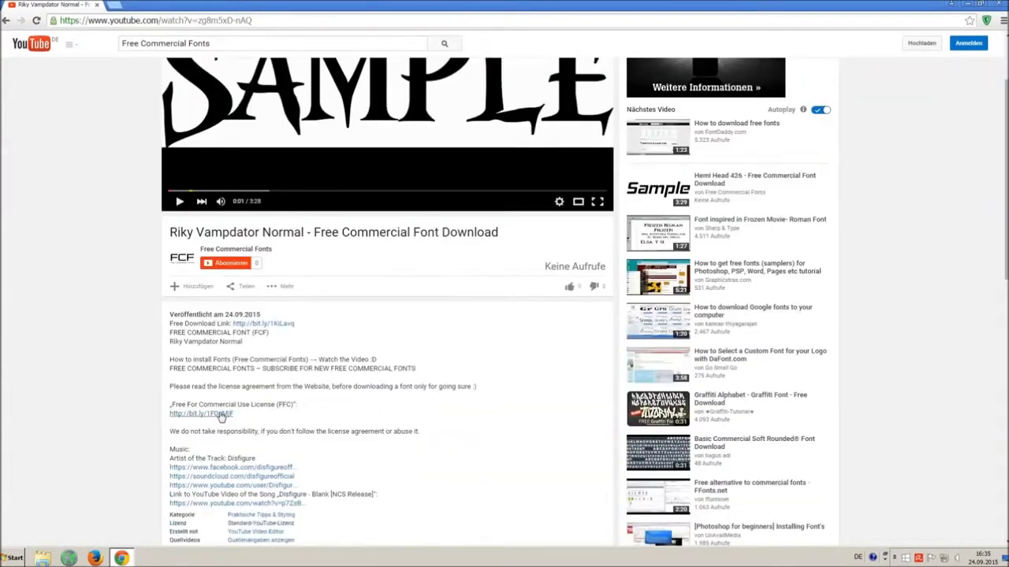
{"action": "left_click_drag", "start_coordinate": [169, 388], "coordinate": [246, 410]}
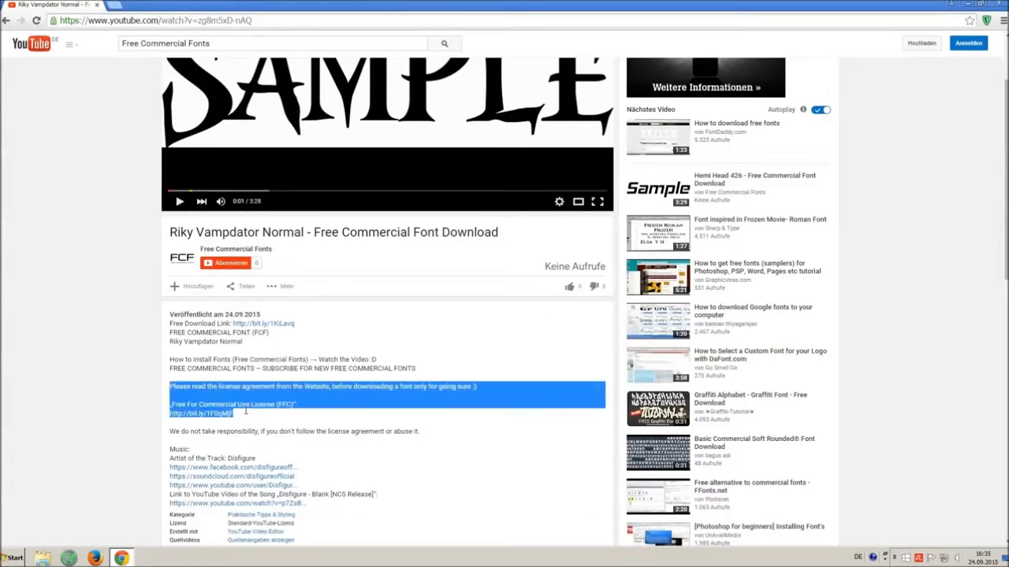
{"action": "left_click", "coordinate": [291, 425]}
Skip the first adf.ly advertisement after its countdown finishes.
{"action": "scroll", "coordinate": [291, 426], "scroll_direction": "up", "scroll_amount": 2}
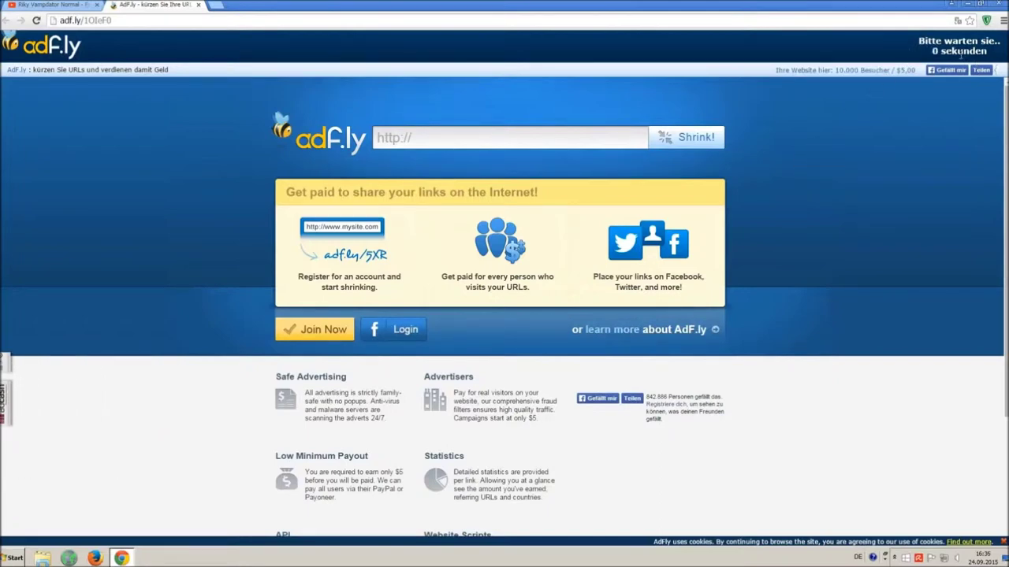
{"action": "left_click", "coordinate": [947, 47]}
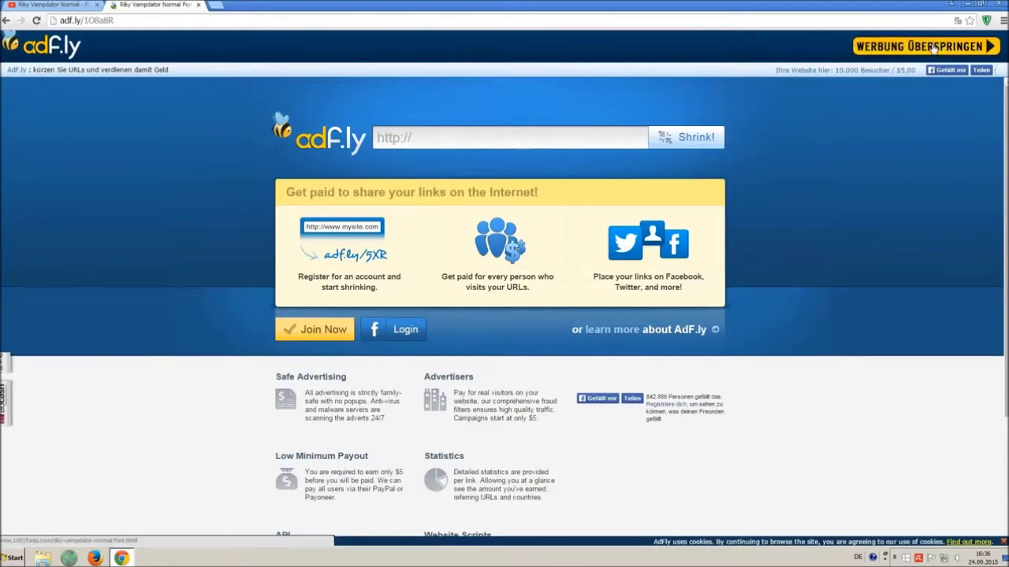
Skip the second ad and download Riky Vampdator Normal from 1001fonts as riky-vampdator-normal.ttf.
{"action": "left_click", "coordinate": [932, 47]}
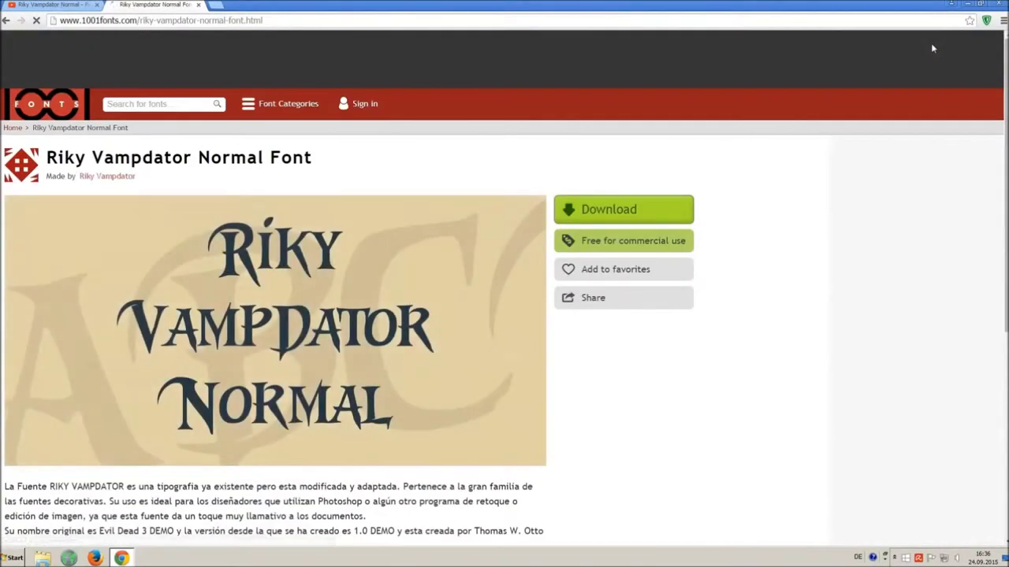
{"action": "left_click_drag", "start_coordinate": [47, 158], "coordinate": [366, 160]}
{"action": "left_click", "coordinate": [379, 167]}
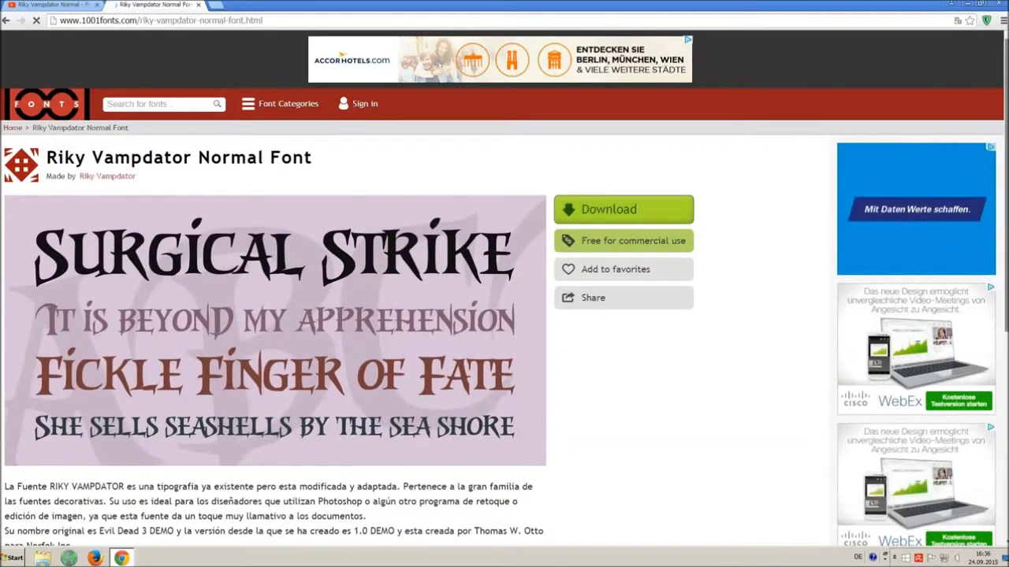
{"action": "scroll", "coordinate": [594, 221], "scroll_direction": "down", "scroll_amount": 3}
{"action": "scroll", "coordinate": [505, 286], "scroll_direction": "down", "scroll_amount": 5}
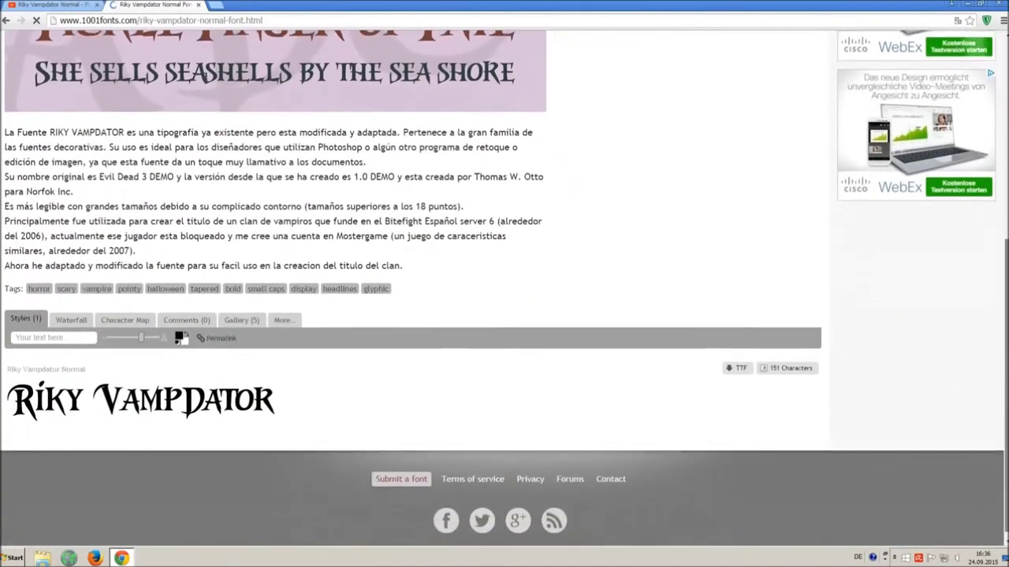
{"action": "left_click", "coordinate": [737, 366]}
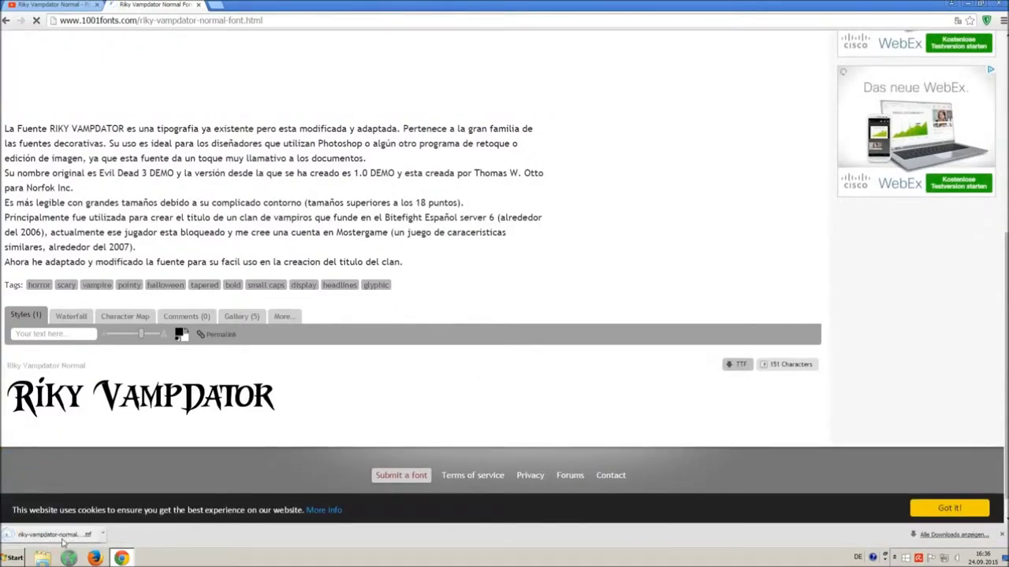
Open Control Panel from Start, search 'font', and open the Schriftarten folder.
{"action": "left_click", "coordinate": [14, 558]}
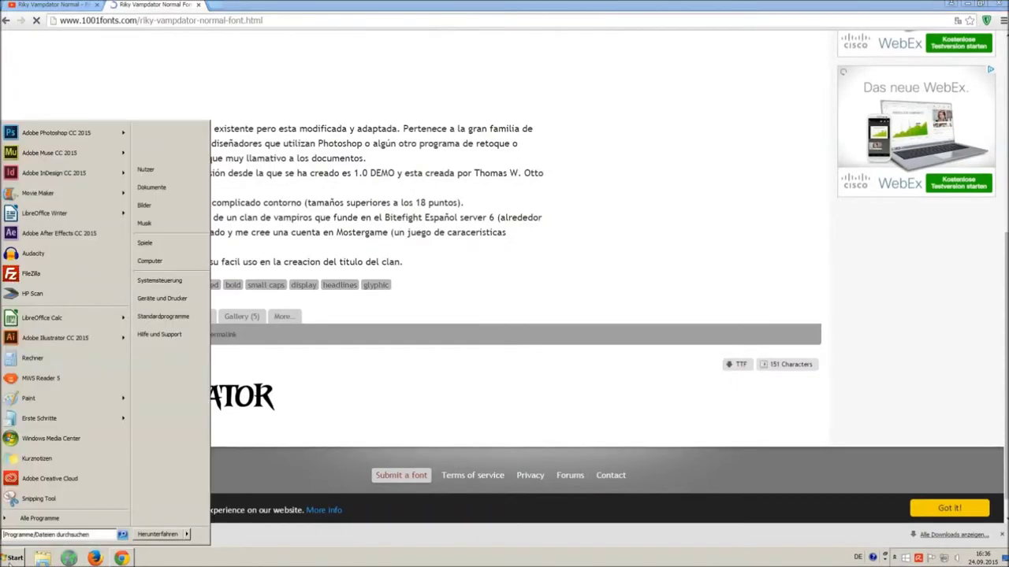
{"action": "left_click", "coordinate": [161, 281]}
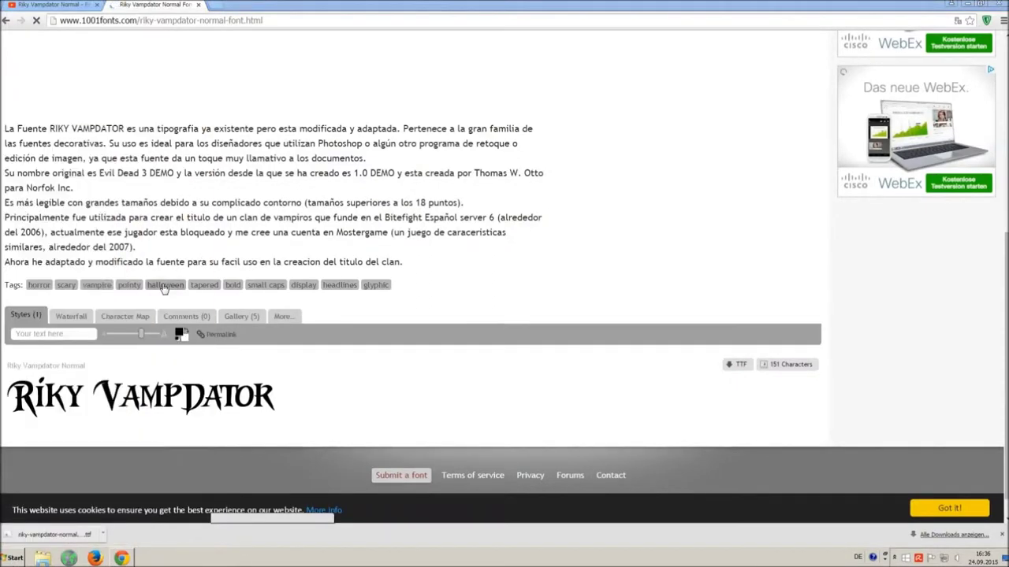
{"action": "left_click", "coordinate": [815, 142]}
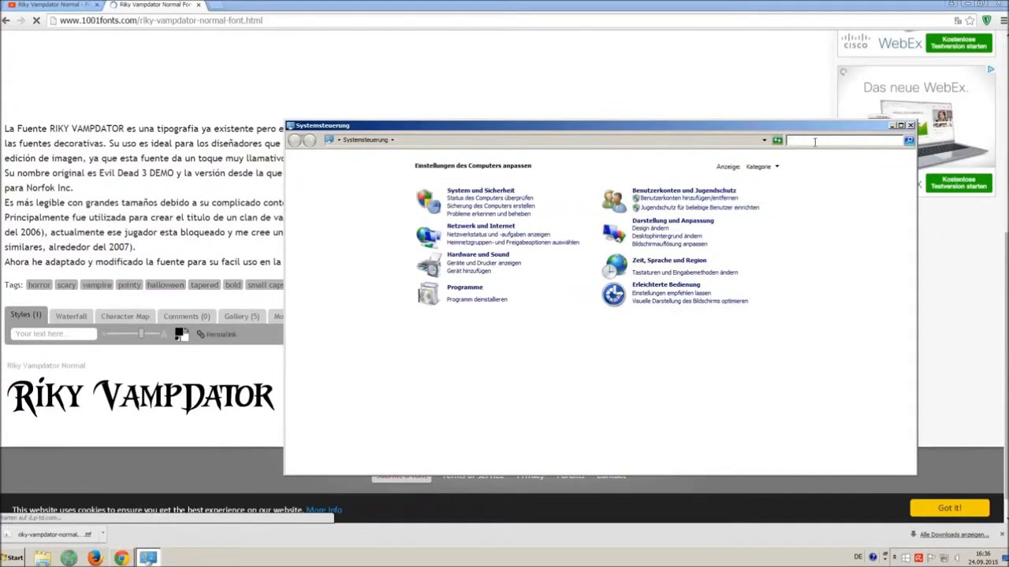
{"action": "type", "text": "font"}
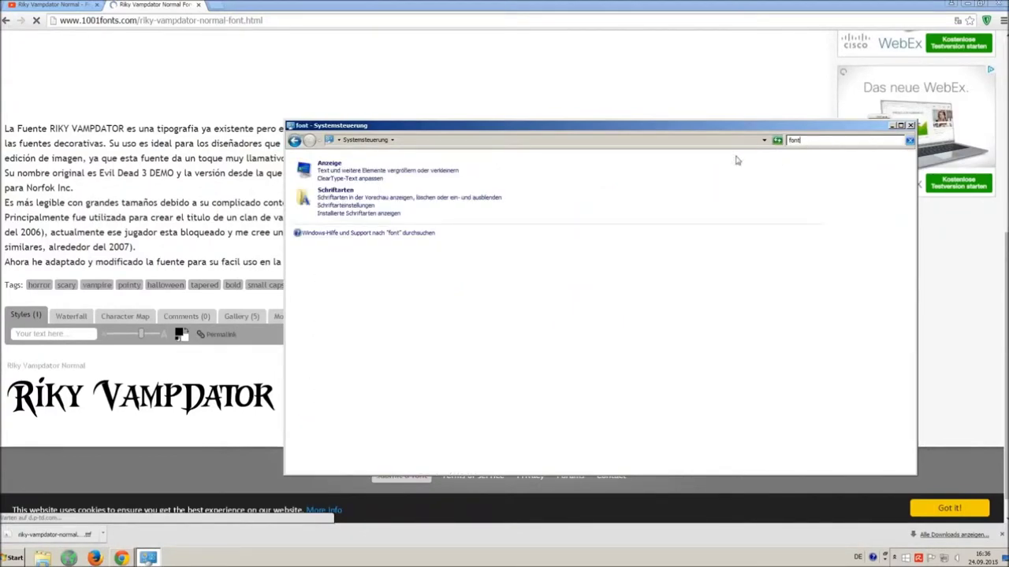
{"action": "left_click", "coordinate": [335, 190]}
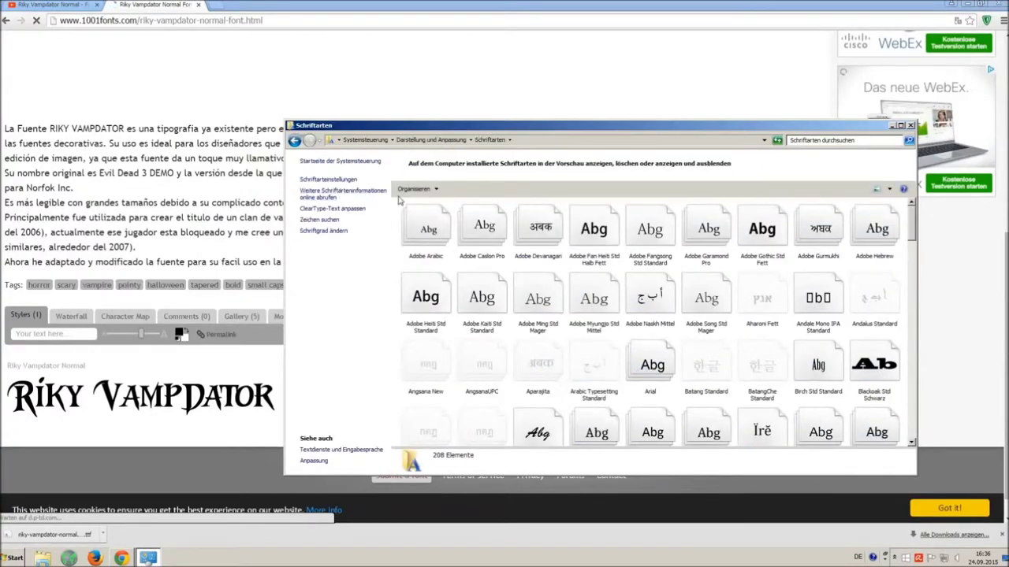
Install the font by dragging riky-vampdator-normal.ttf from Downloads into the Fonts folder.
{"action": "left_click_drag", "start_coordinate": [402, 203], "coordinate": [491, 161]}
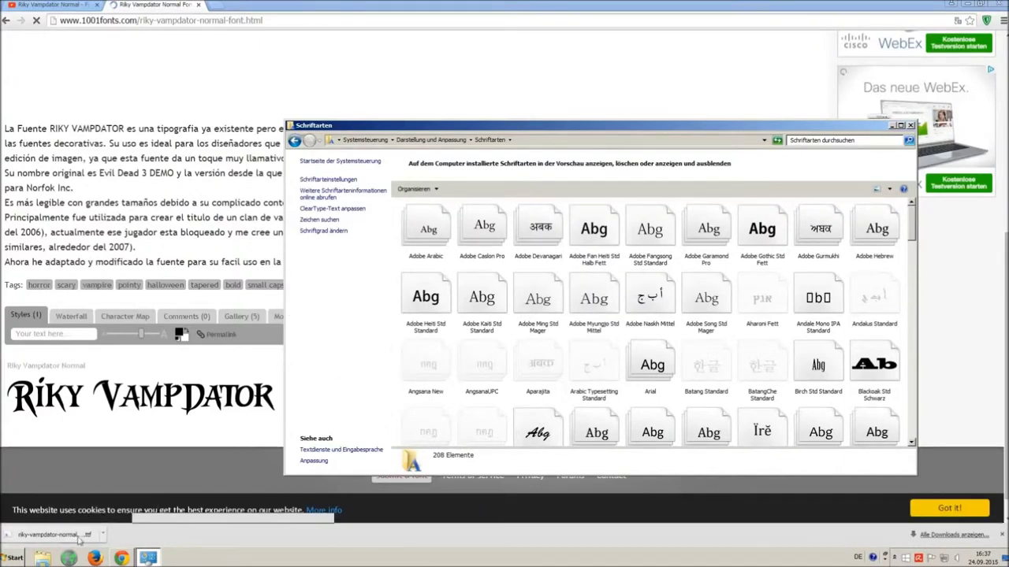
{"action": "left_click", "coordinate": [15, 558]}
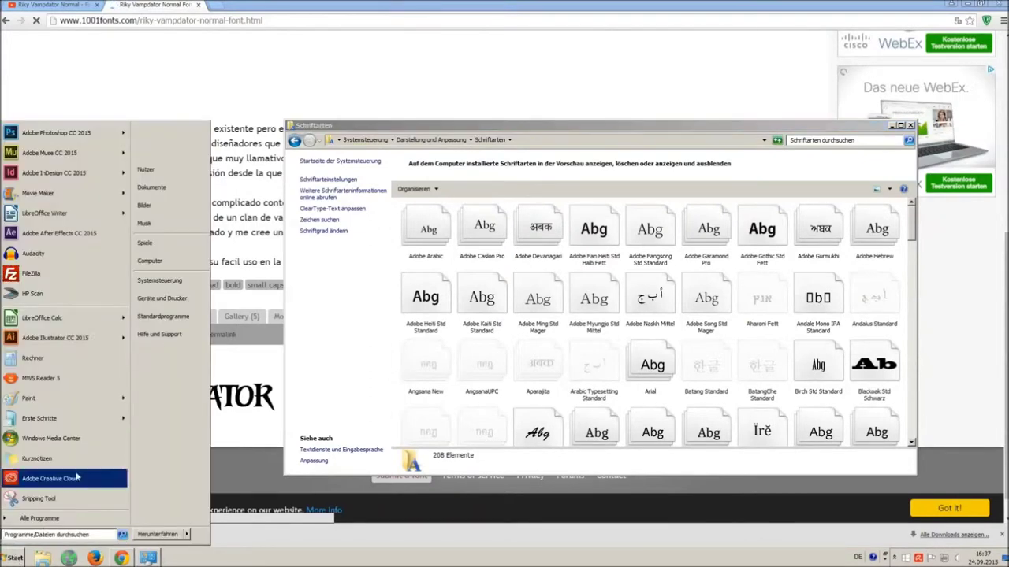
{"action": "left_click", "coordinate": [185, 263]}
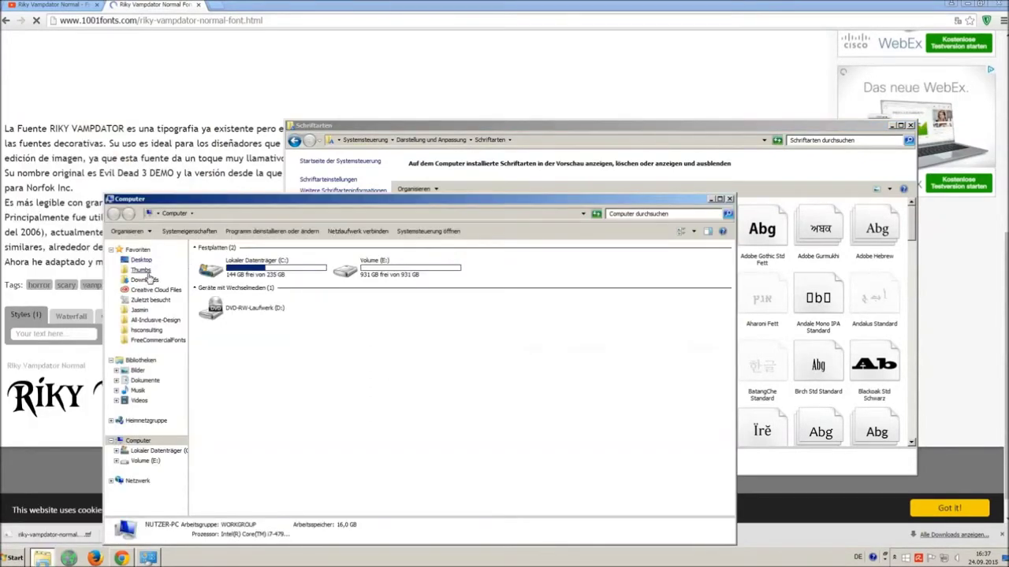
{"action": "left_click", "coordinate": [144, 280]}
{"action": "left_click_drag", "start_coordinate": [272, 210], "coordinate": [256, 362]}
{"action": "left_click_drag", "start_coordinate": [207, 426], "coordinate": [513, 277]}
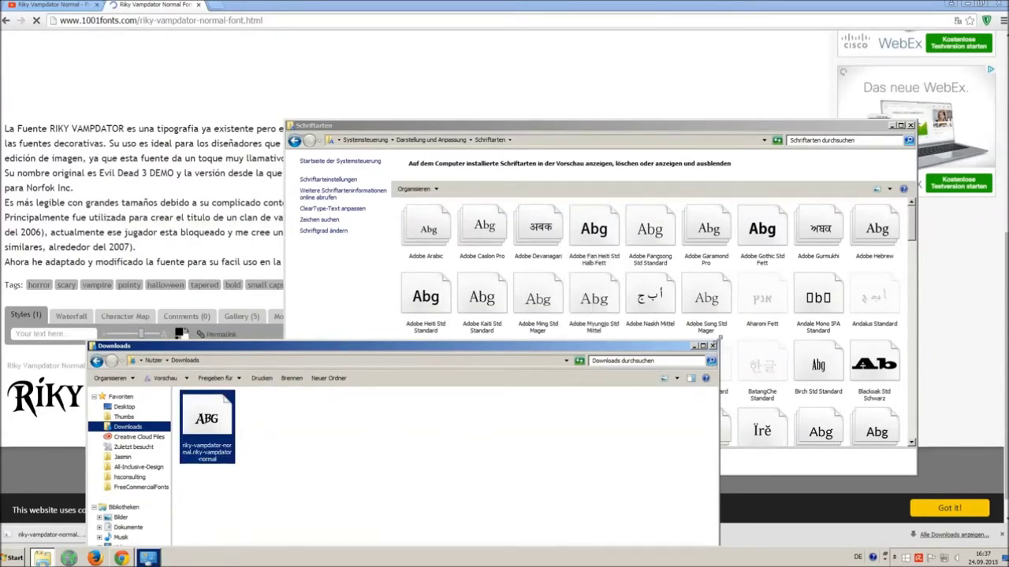
Close the Downloads and Fonts windows and the 1001fonts tab, then minimise Chrome.
{"action": "left_click", "coordinate": [713, 345]}
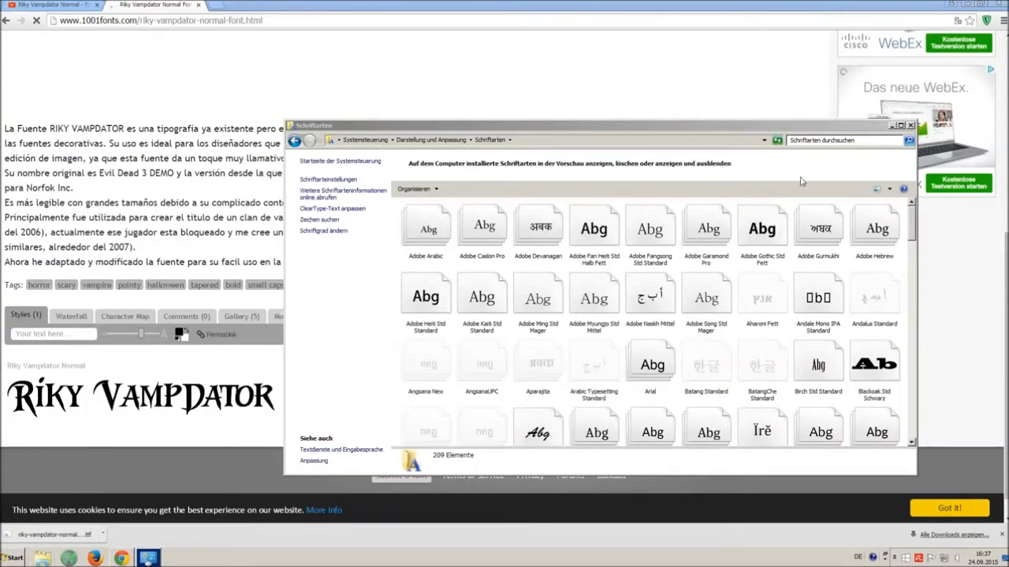
{"action": "left_click", "coordinate": [911, 125]}
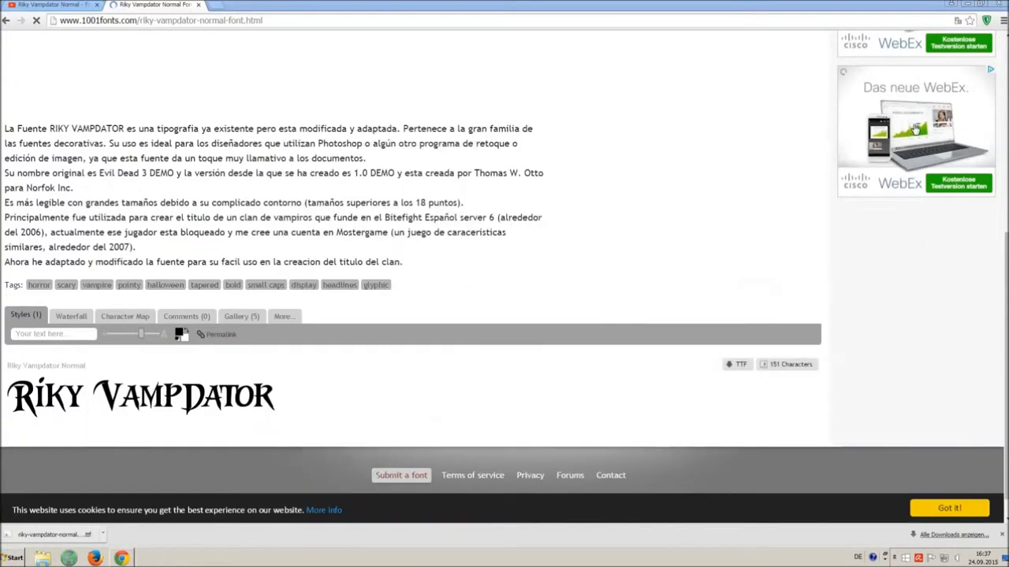
{"action": "left_click", "coordinate": [198, 4]}
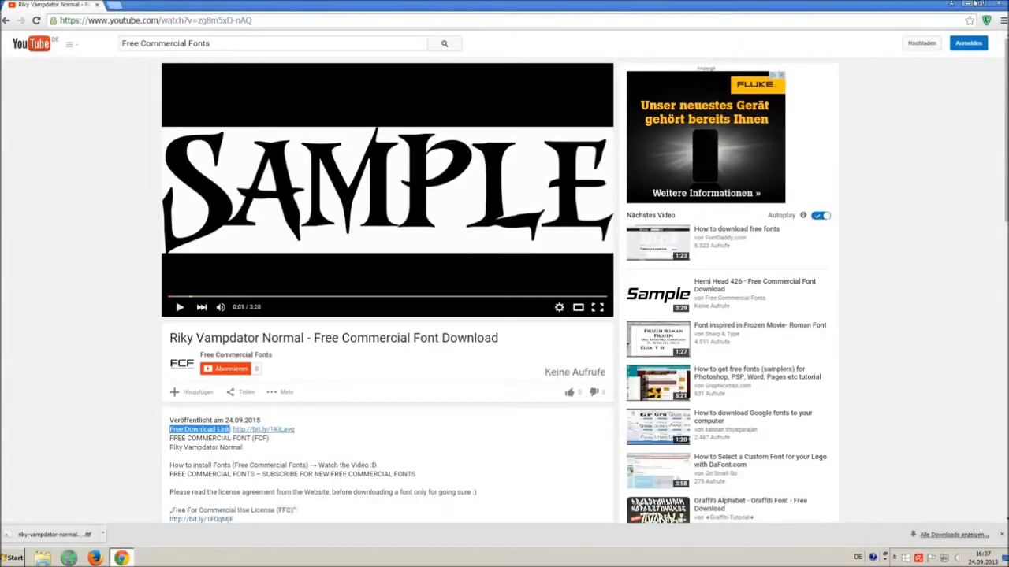
{"action": "left_click", "coordinate": [976, 4]}
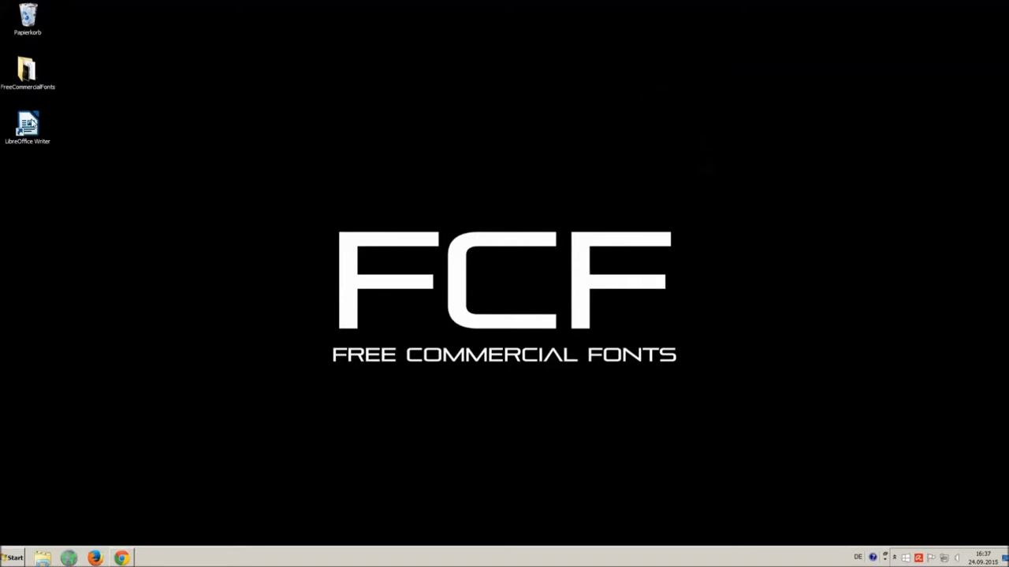
Start a new Writer document, type 'O MG THIS VOICE IS SO ANNOYING !!!', select it, and clear the font name.
{"action": "double_click", "coordinate": [31, 122]}
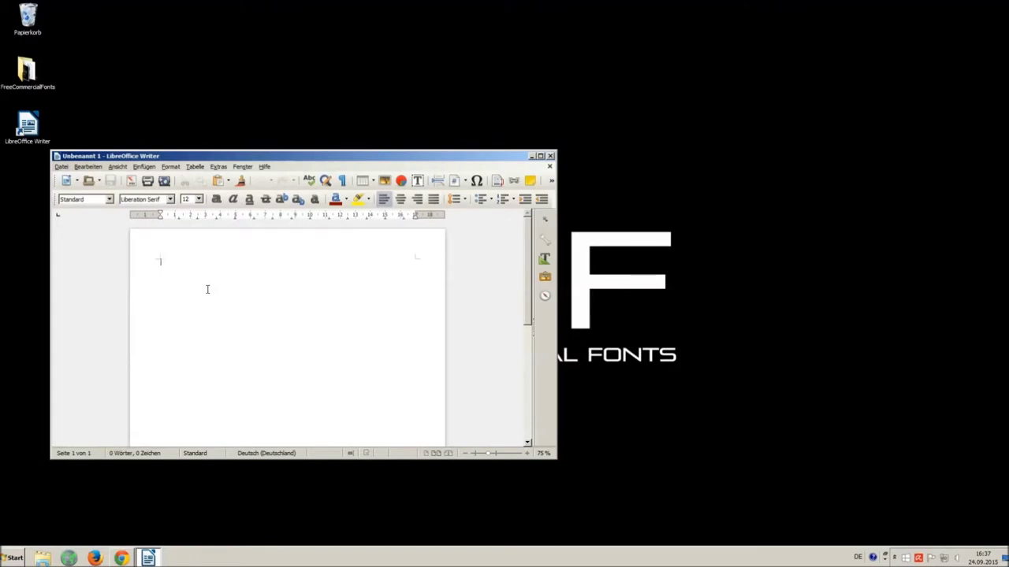
{"action": "type", "text": "ol"}
{"action": "type", "text": "G THIS VOICE IS SO ANNOYING"}
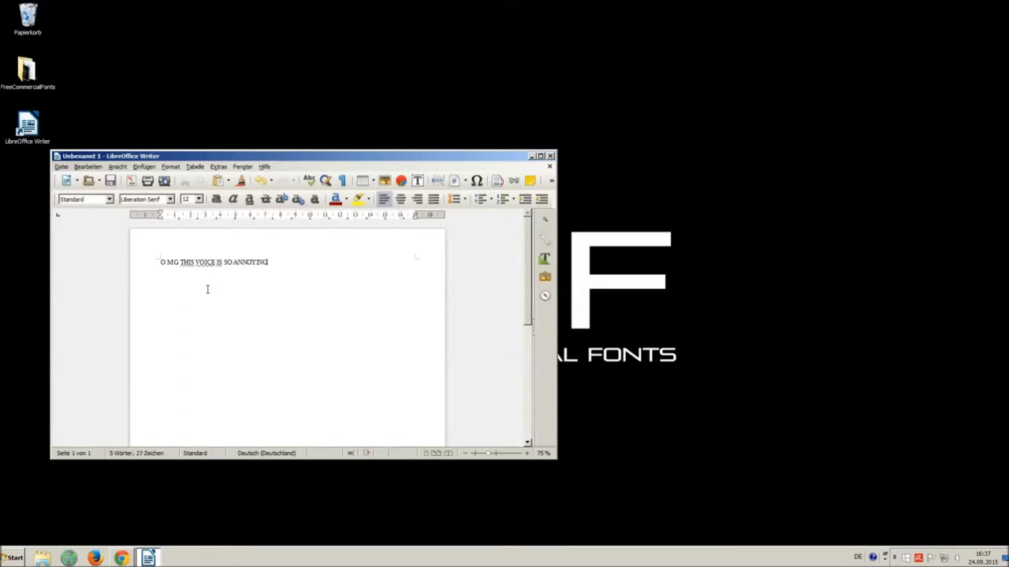
{"action": "type", "text": "!!:-("}
{"action": "key", "text": "ctrl+a"}
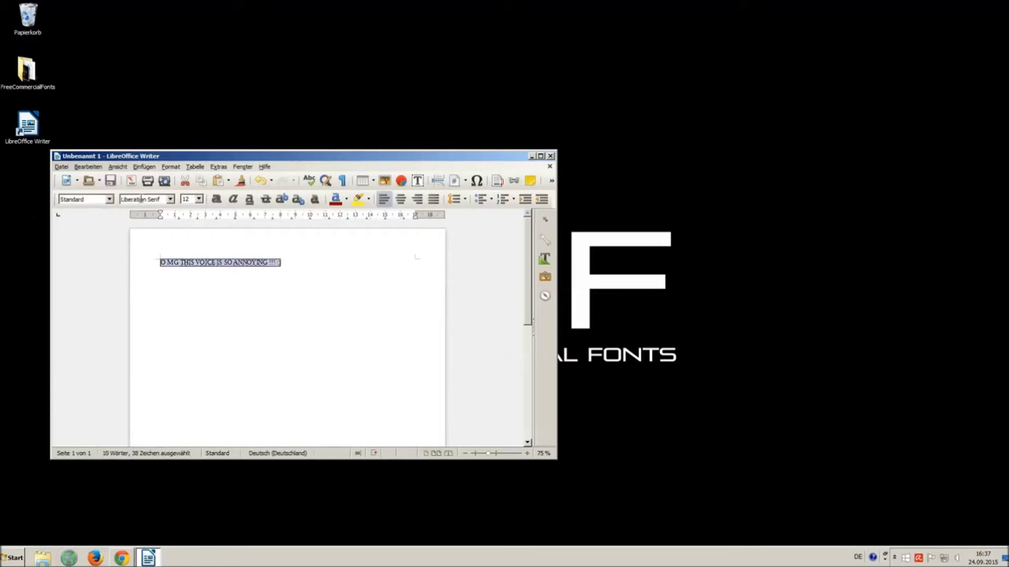
{"action": "double_click", "coordinate": [142, 199]}
{"action": "type", "text": "ve"}
Apply Riky Vampdator Normal at size 16 to the selected line.
{"action": "left_click", "coordinate": [170, 201]}
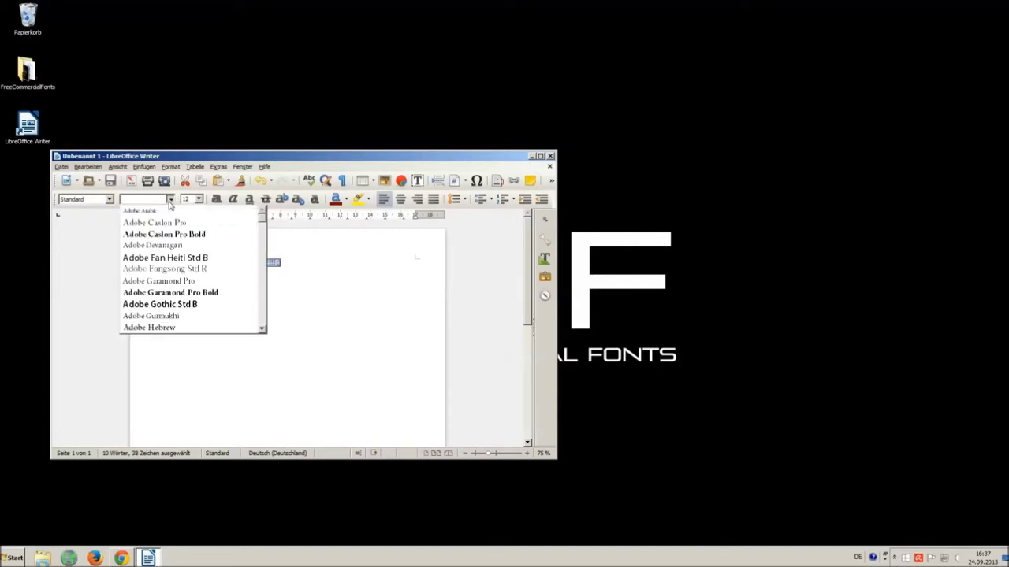
{"action": "left_click_drag", "start_coordinate": [262, 224], "coordinate": [270, 307]}
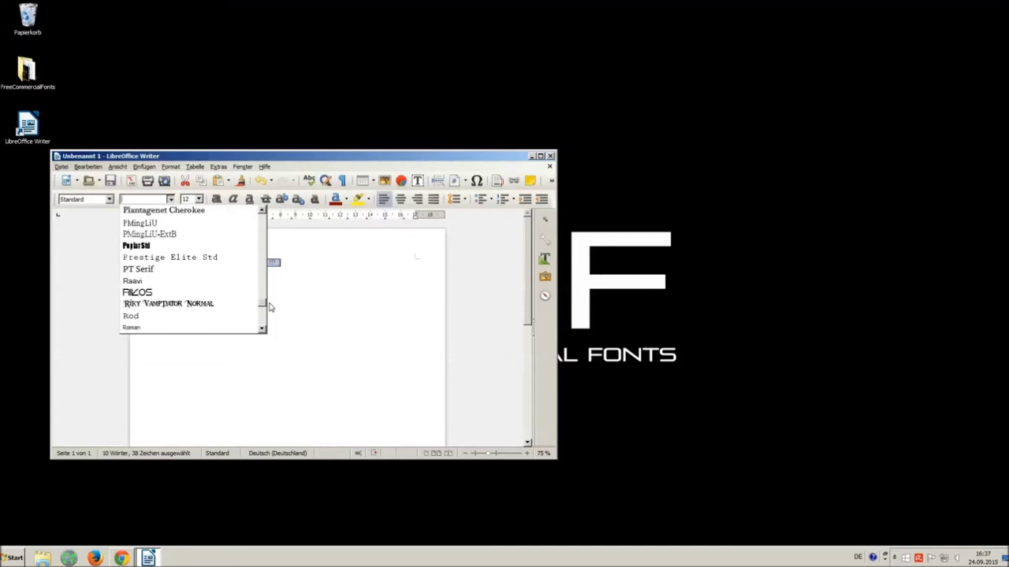
{"action": "left_click", "coordinate": [153, 305]}
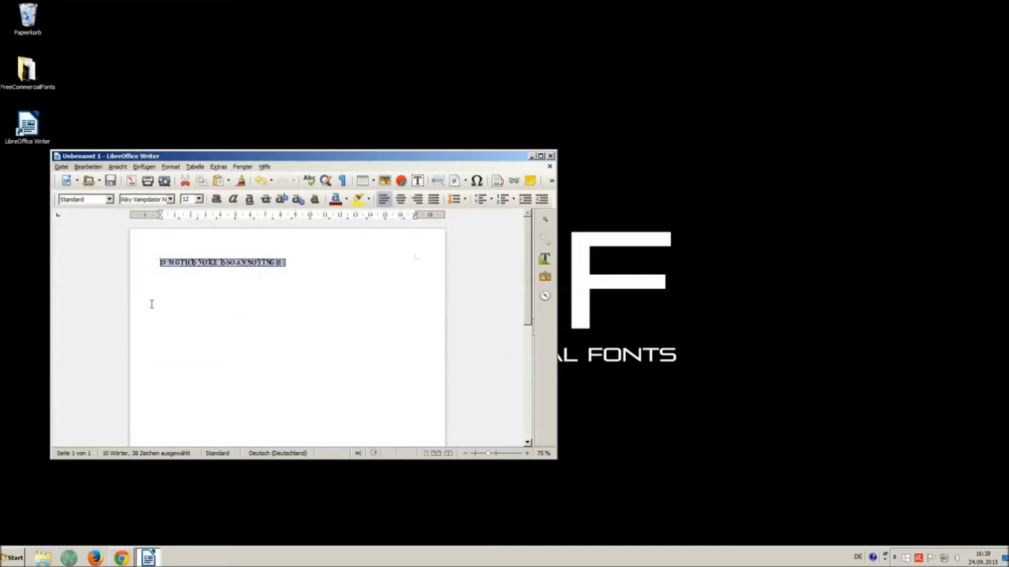
{"action": "left_click", "coordinate": [199, 198]}
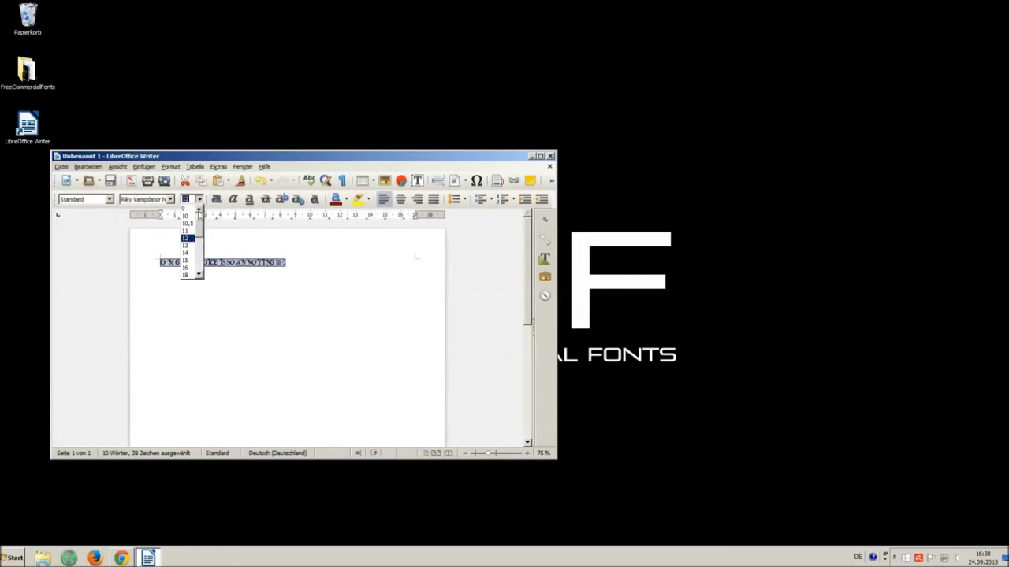
{"action": "left_click", "coordinate": [190, 272]}
Add extra spacing after THIS, SO and ANNOYING, then select the restyled line.
{"action": "left_click", "coordinate": [360, 290]}
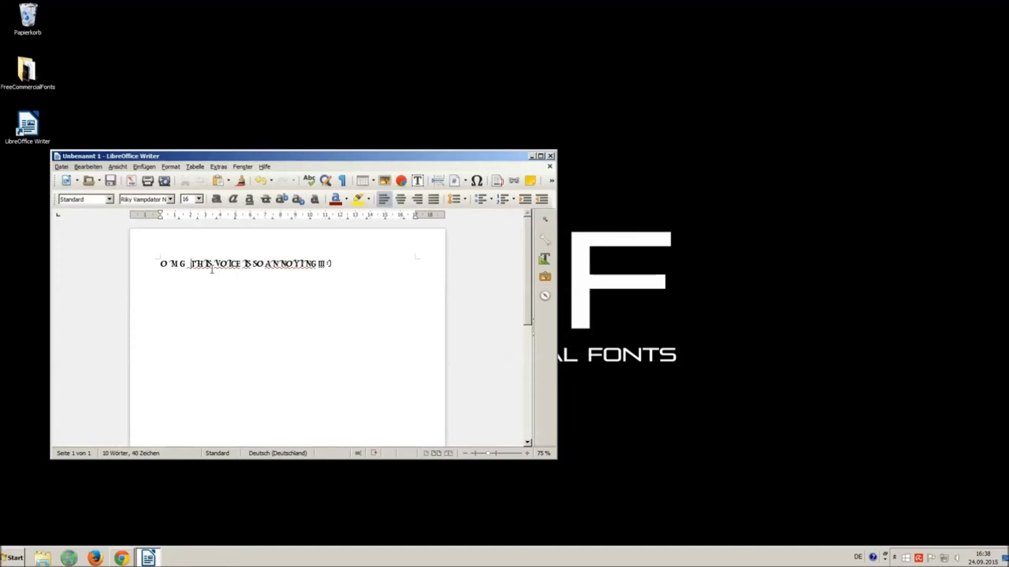
{"action": "left_click", "coordinate": [249, 264]}
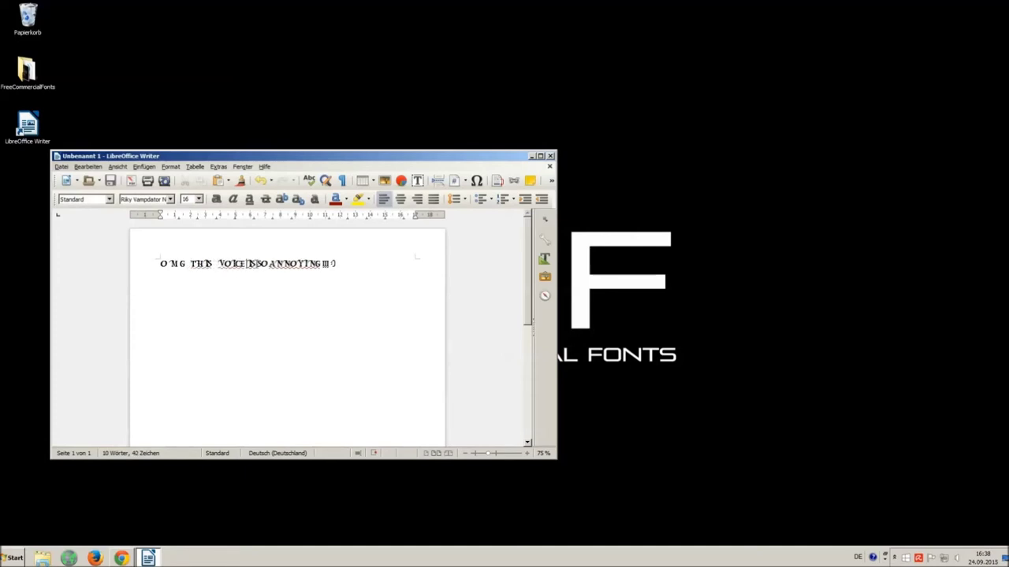
{"action": "left_click", "coordinate": [276, 264]}
{"action": "left_click", "coordinate": [336, 264]}
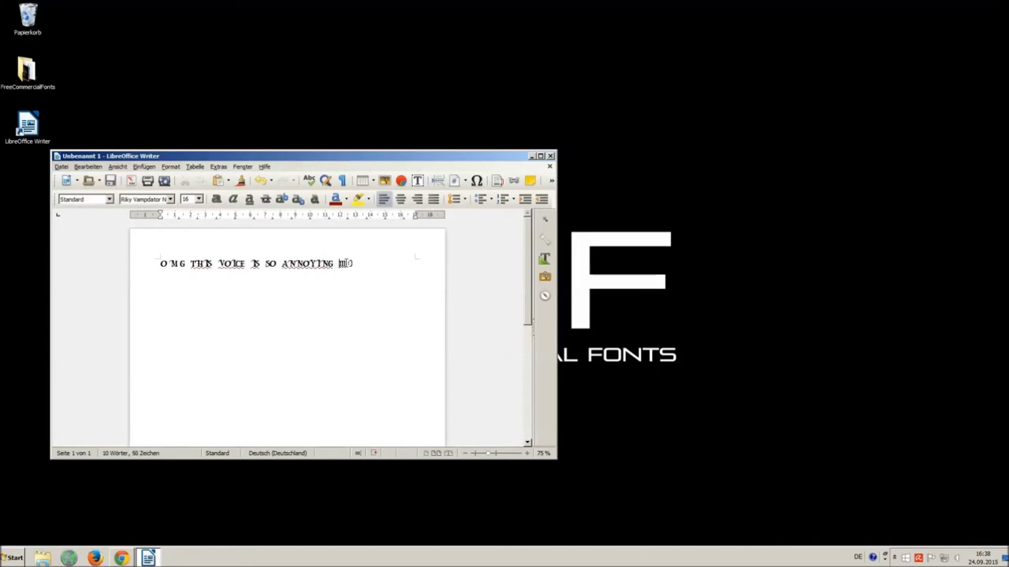
{"action": "left_click_drag", "start_coordinate": [379, 265], "coordinate": [153, 241]}
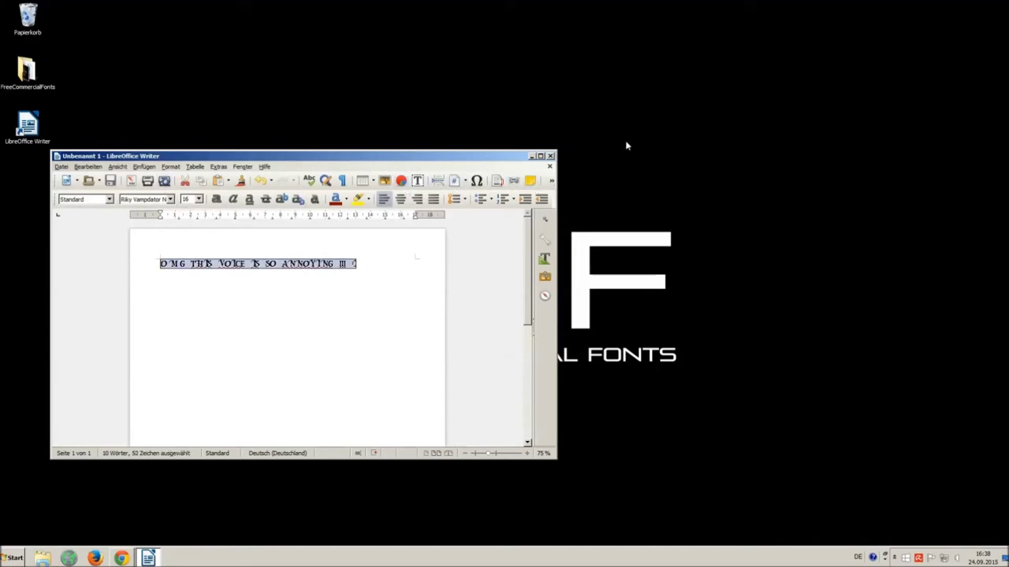
Close Writer choosing 'Nicht speichern' and switch back to the YouTube video in Chrome.
{"action": "left_click", "coordinate": [551, 156]}
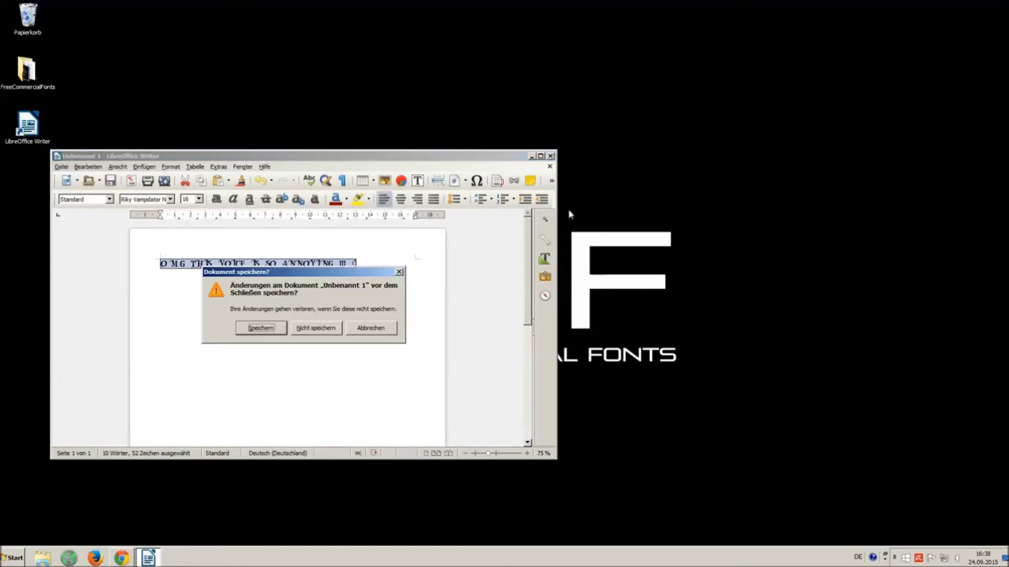
{"action": "left_click", "coordinate": [313, 328]}
{"action": "left_click", "coordinate": [122, 558]}
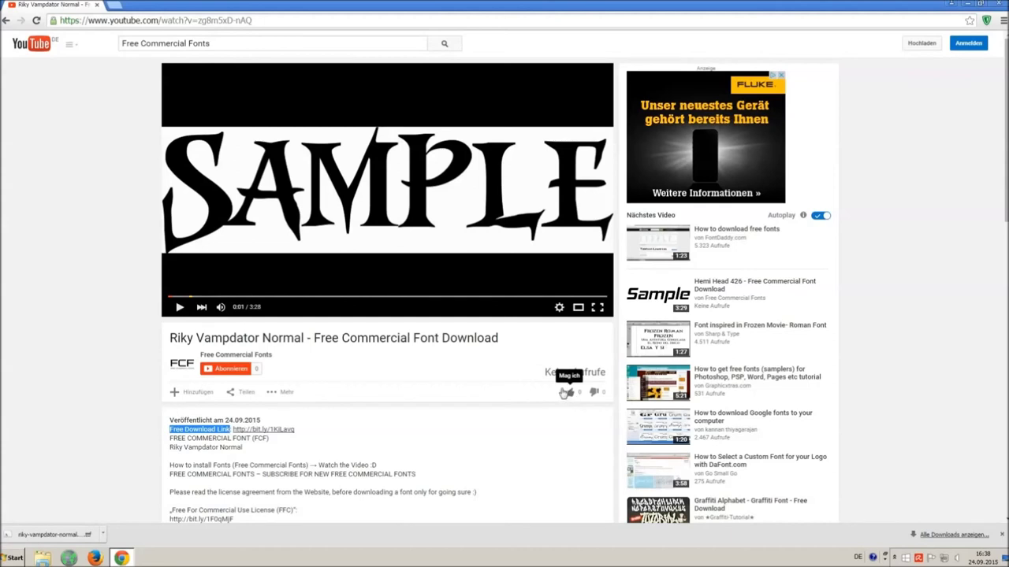
Close Chrome's downloads bar and highlight the Music credits in the video description.
{"action": "left_click", "coordinate": [573, 397]}
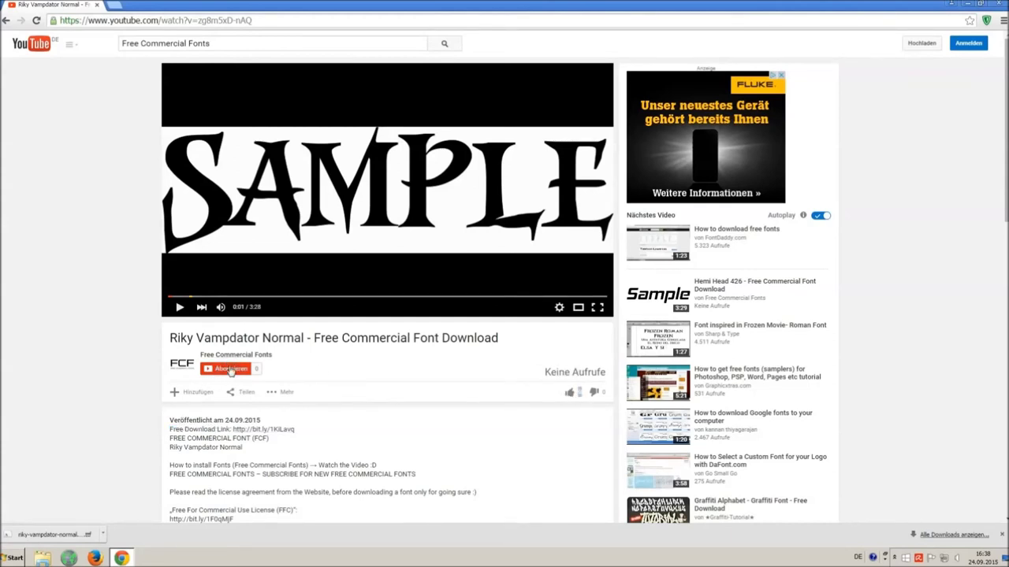
{"action": "left_click", "coordinate": [1002, 535]}
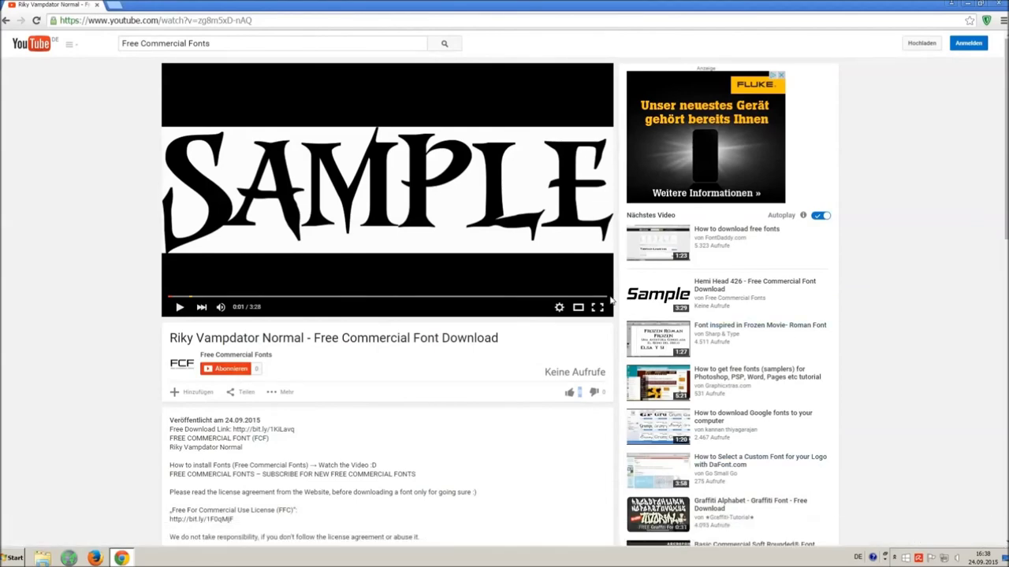
{"action": "scroll", "coordinate": [310, 355], "scroll_direction": "down", "scroll_amount": 2}
{"action": "scroll", "coordinate": [310, 351], "scroll_direction": "down", "scroll_amount": 1}
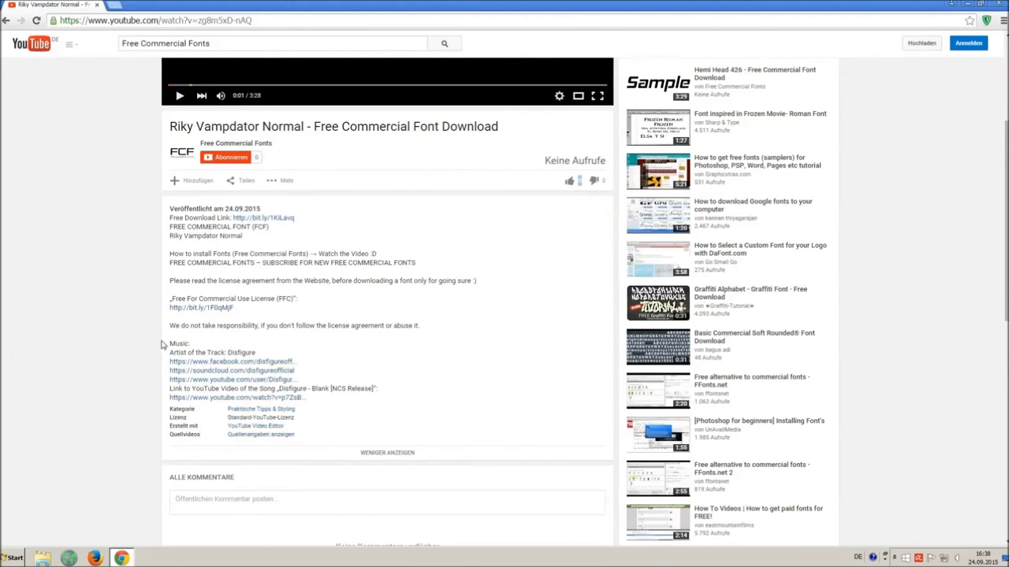
{"action": "left_click_drag", "start_coordinate": [170, 340], "coordinate": [473, 360]}
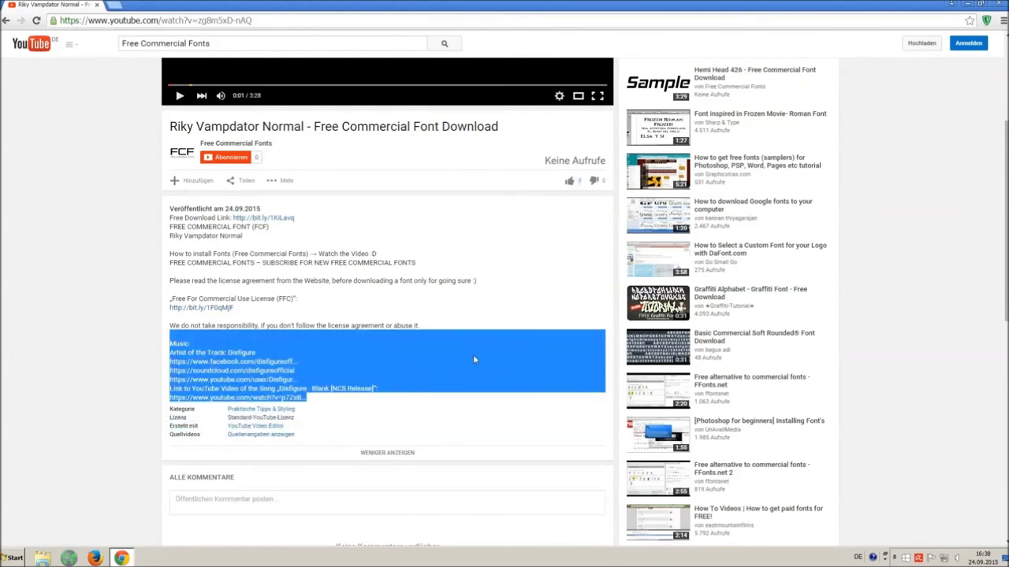